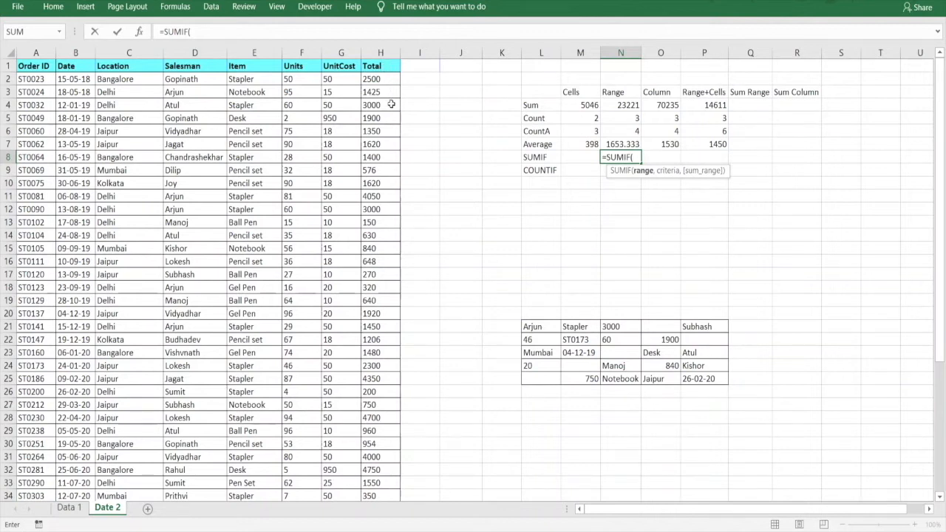
Complete the SUMIF formula in the Range column (N8) to add the values over 2000 in H2:H12, and review its arguments
drag(378, 79, 377, 210)
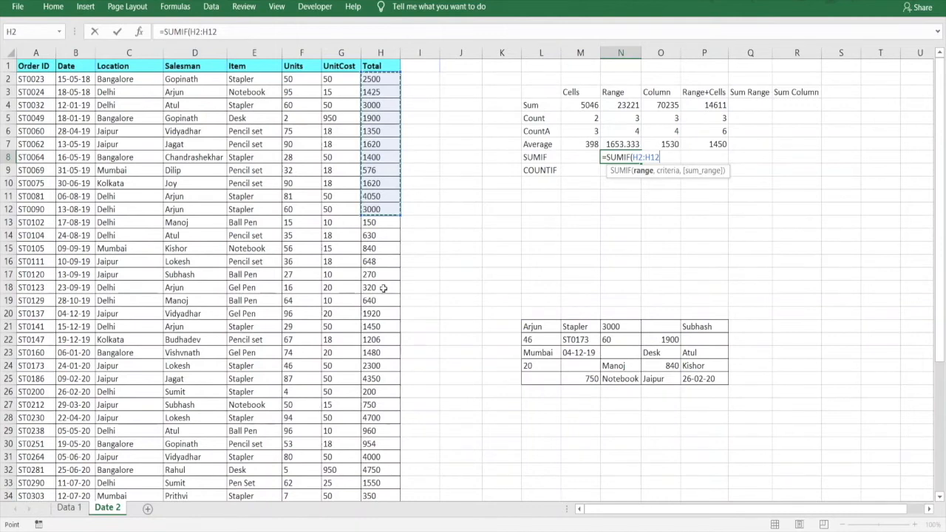
text(,)
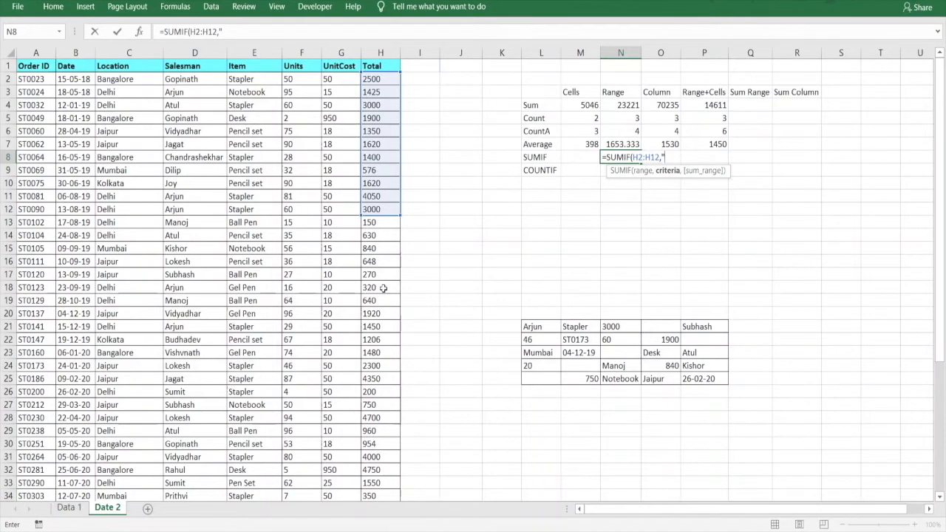
text(">2000)
text())
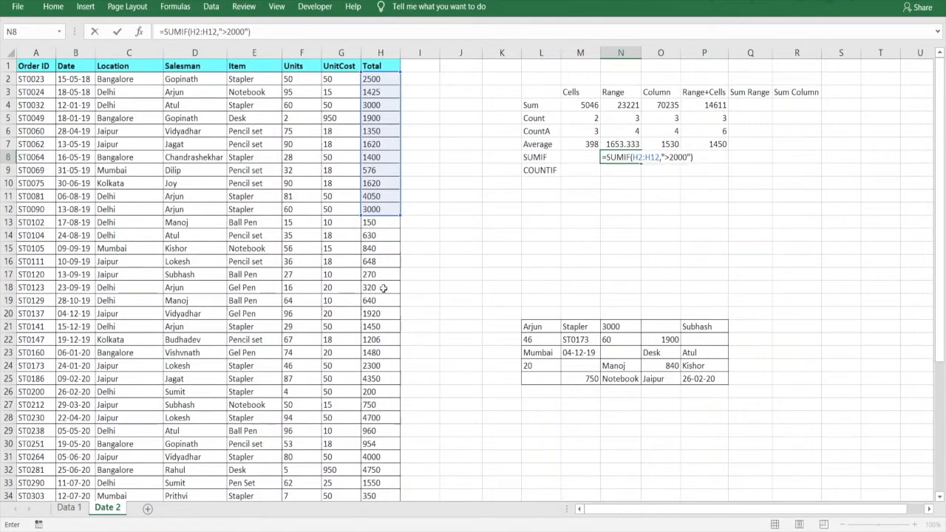
key(Return)
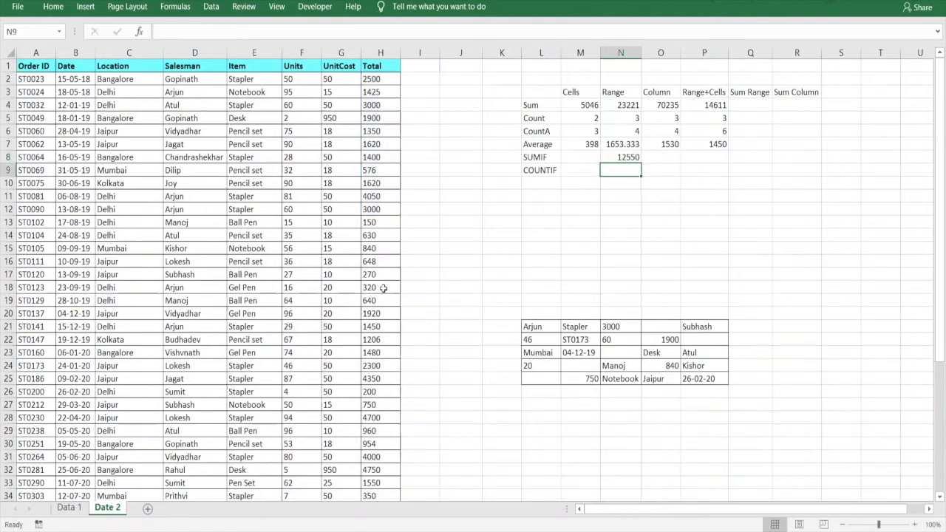
click(614, 159)
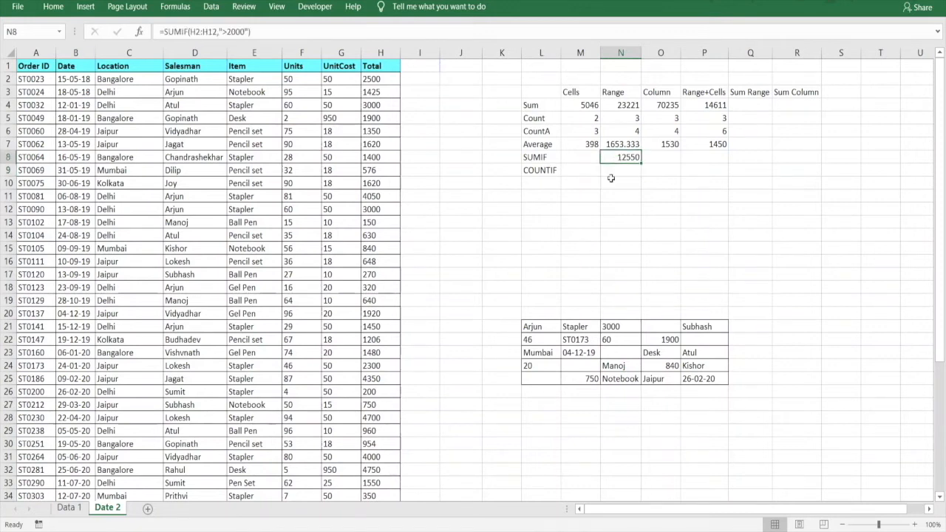
click(221, 31)
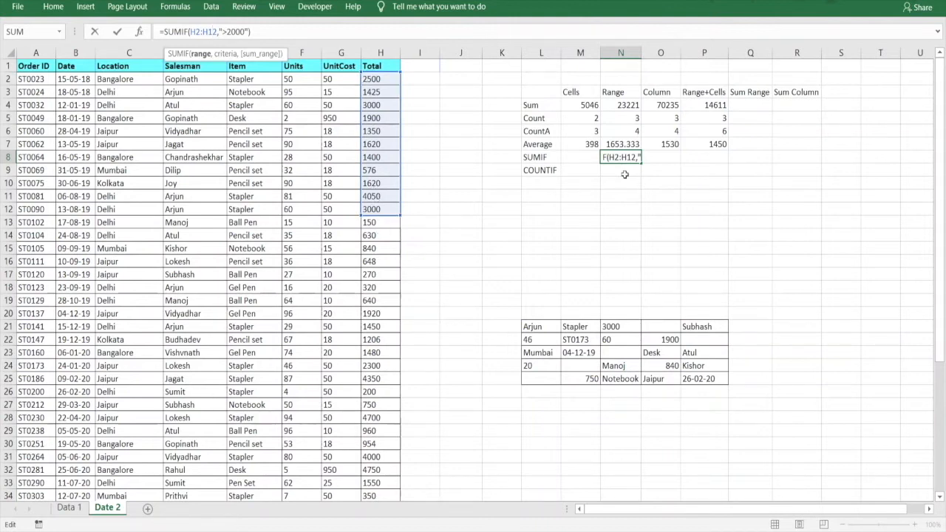
key(ctrl+Return)
key(Return)
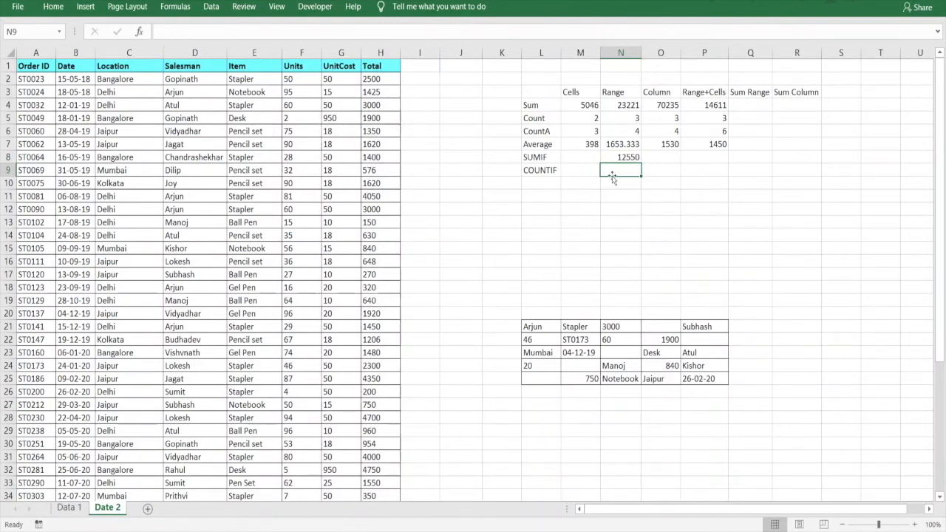
Enter a SUMIF formula in O8 that adds the values in the whole Total column (H:H) meeting the criterion ">2000"
click(665, 158)
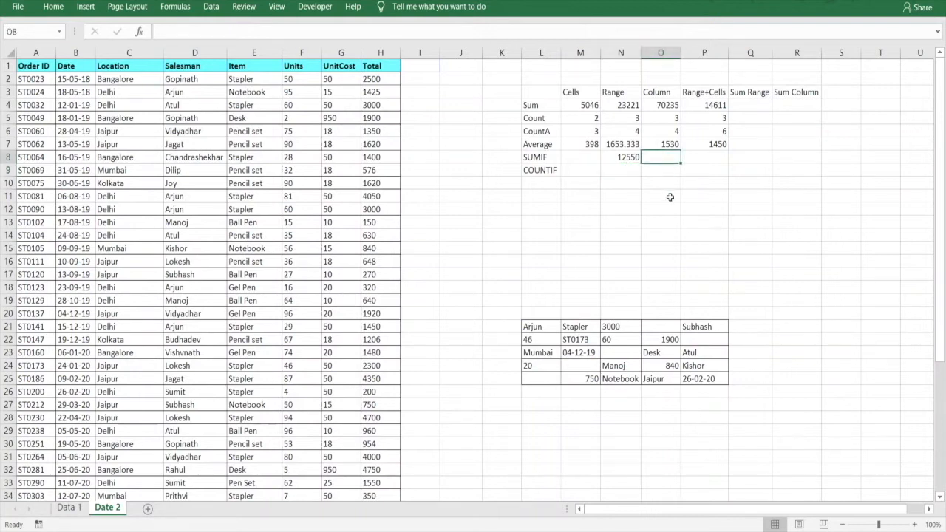
text(=sum)
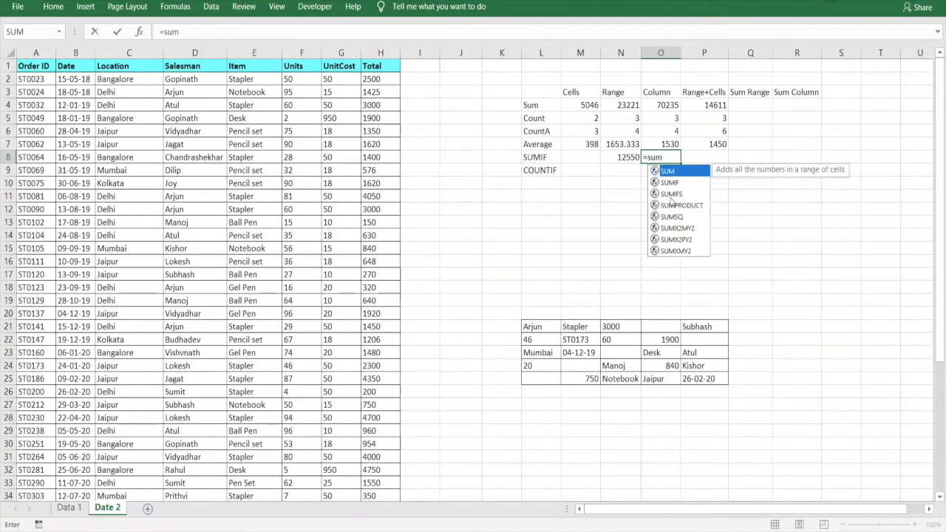
text(ig)
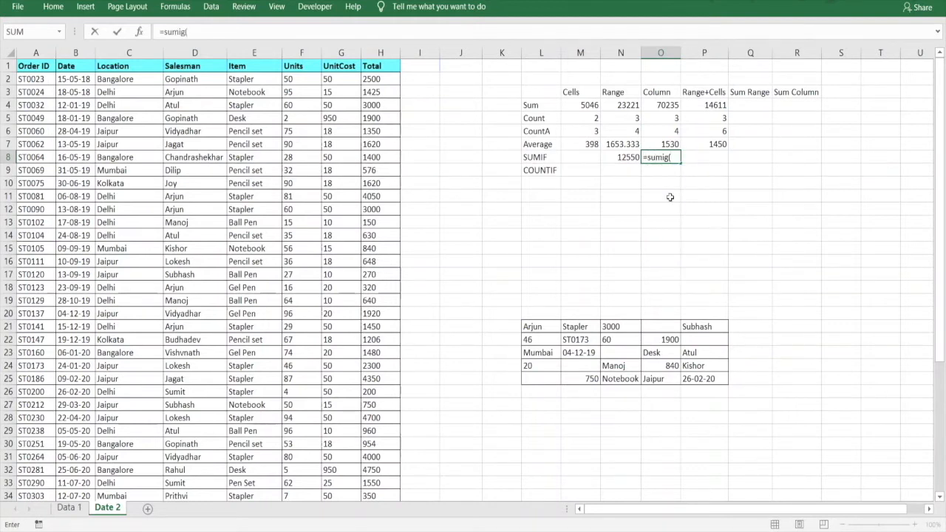
key(BackSpace)
text(f)
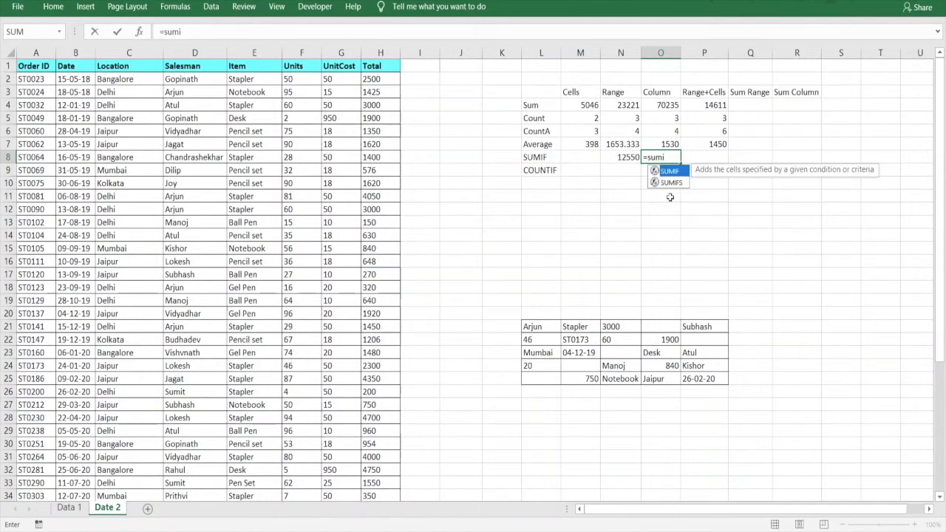
text(()
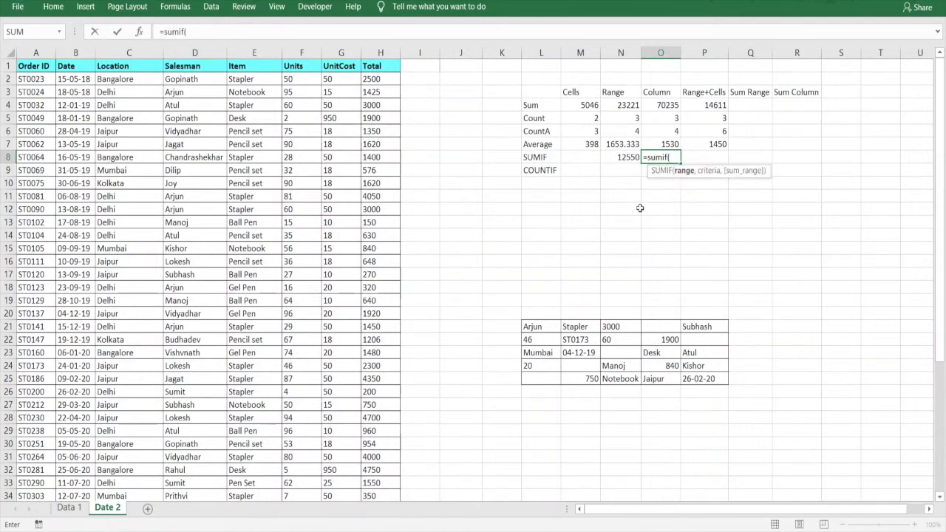
click(382, 49)
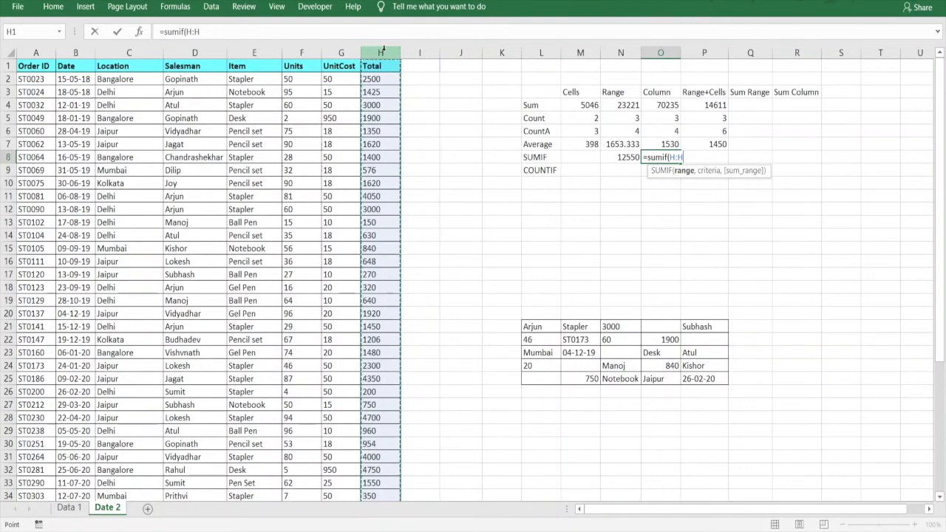
text(,)
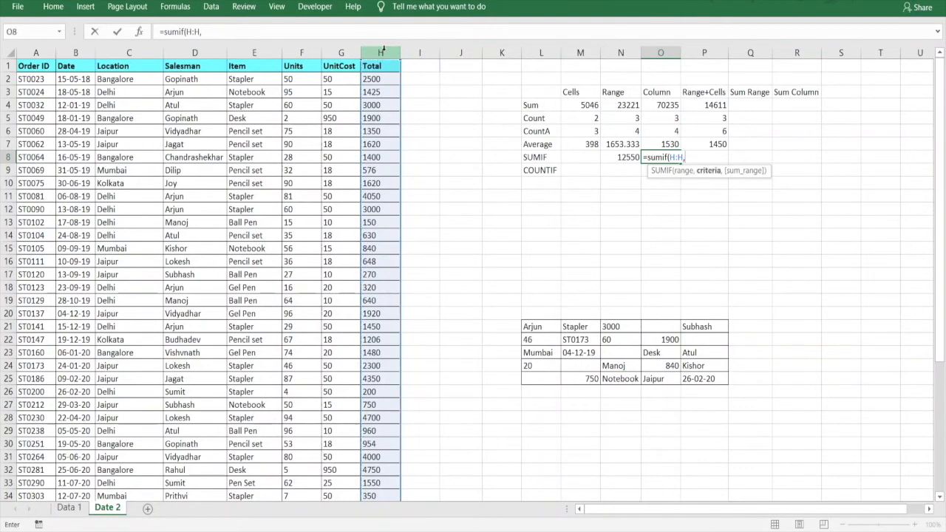
text(">2000"))
key(Return)
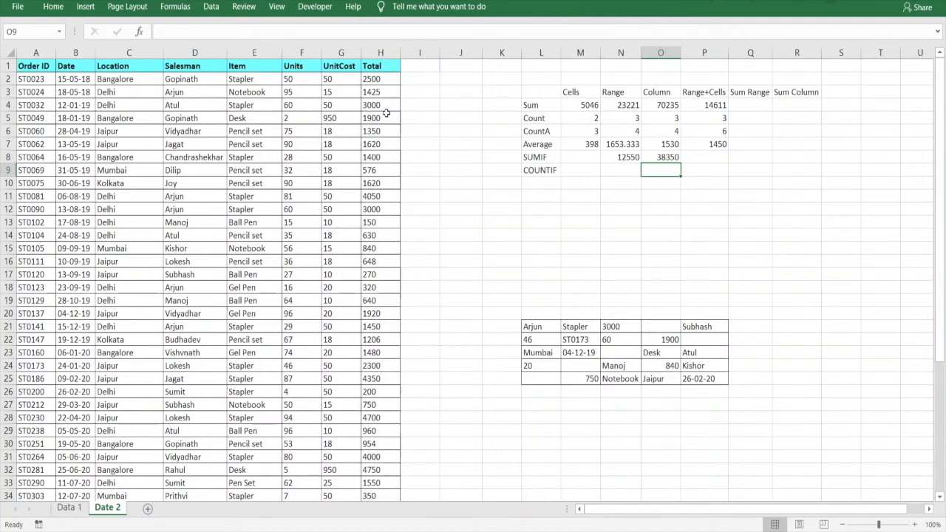
Enter a SUMIF formula in Q8 with range H2:H12, criterion ">2000" and the Units cells F2:F12 as sum range
click(750, 156)
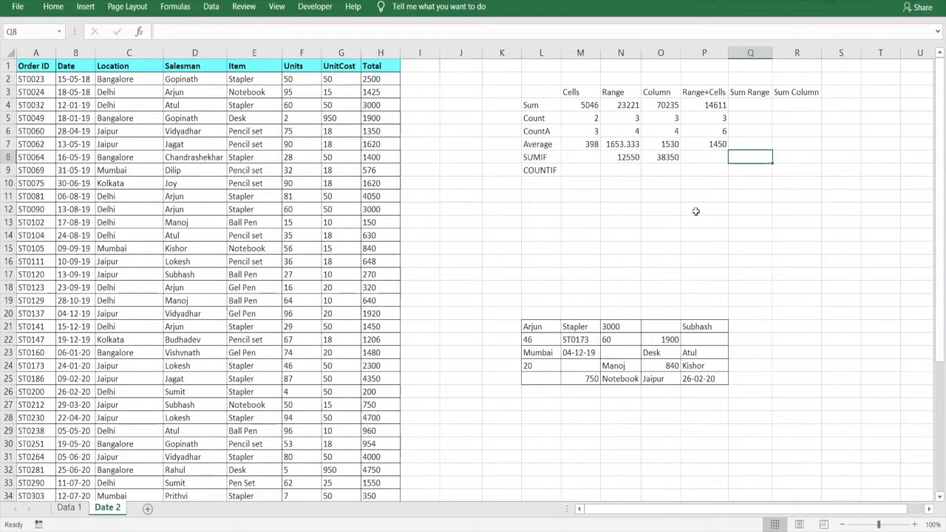
text(=s)
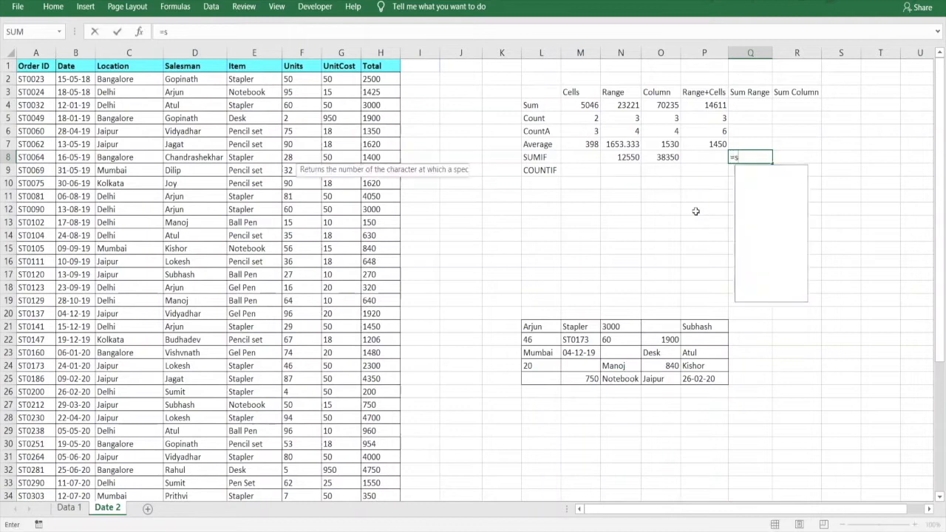
text(umif()
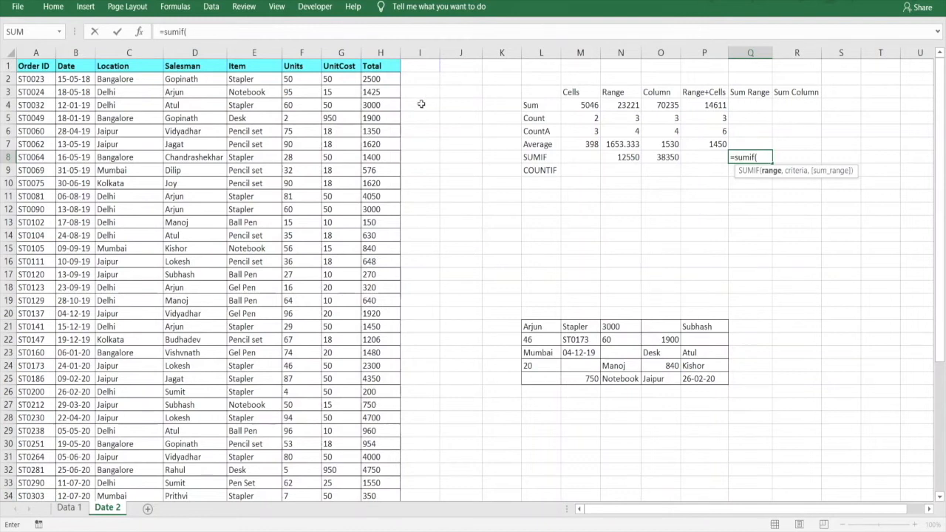
click(377, 79)
drag(378, 79, 379, 209)
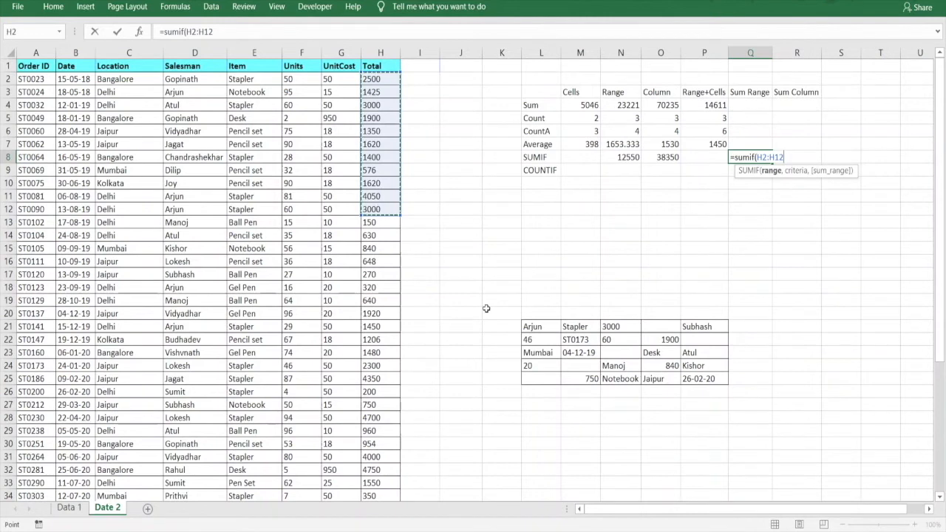
text(,)
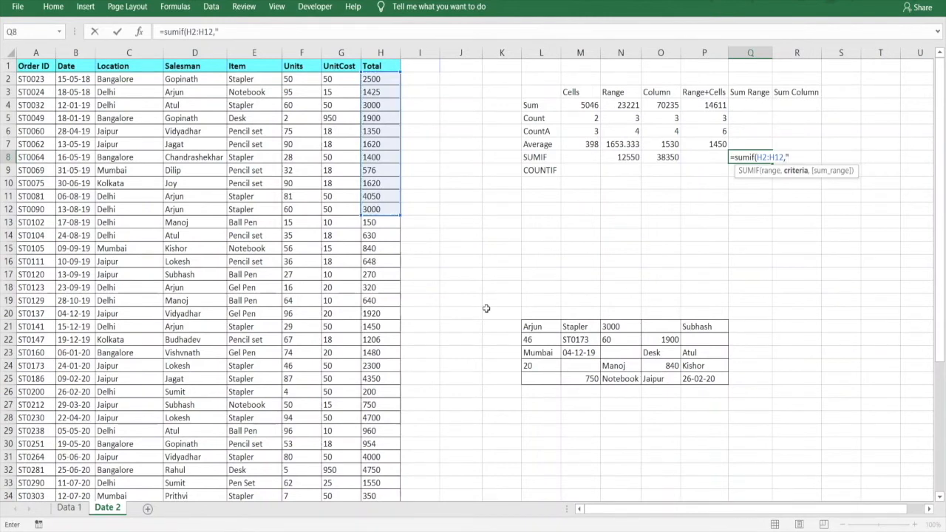
text(">2000",)
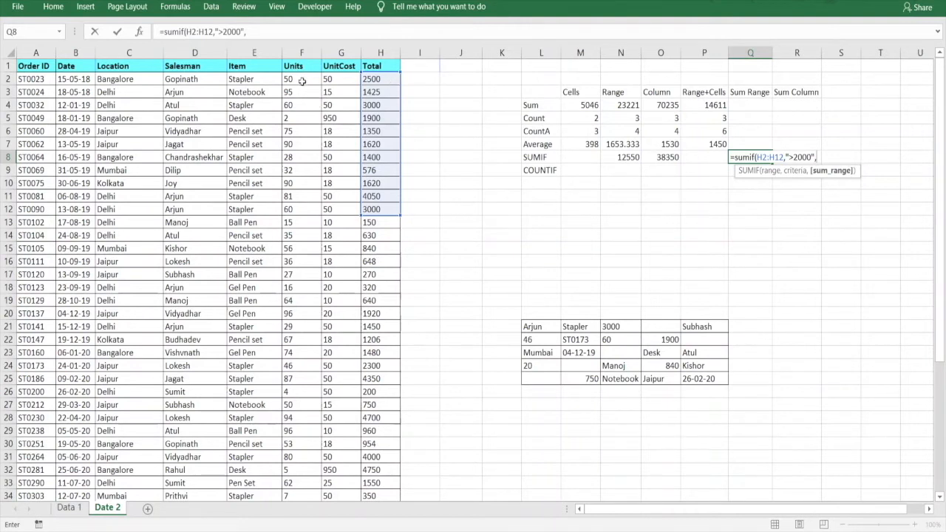
drag(302, 82, 303, 210)
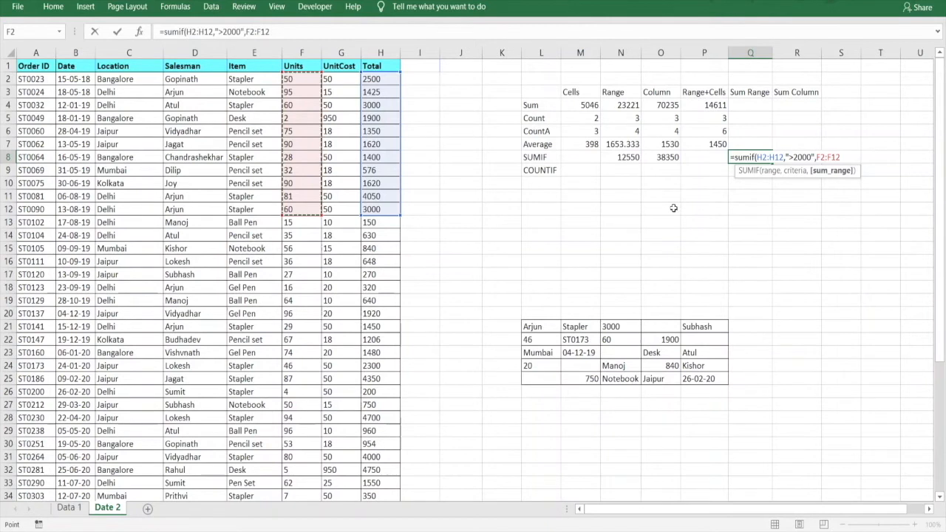
text())
key(Return)
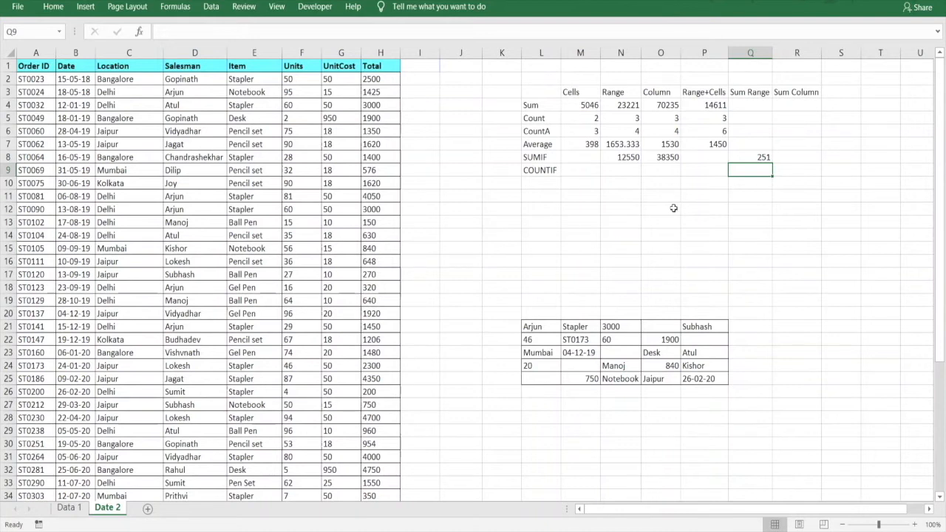
Enter a SUMIF formula in R8 with the full column H:H as range, criterion ">2000" and column F:F as sum range
click(799, 159)
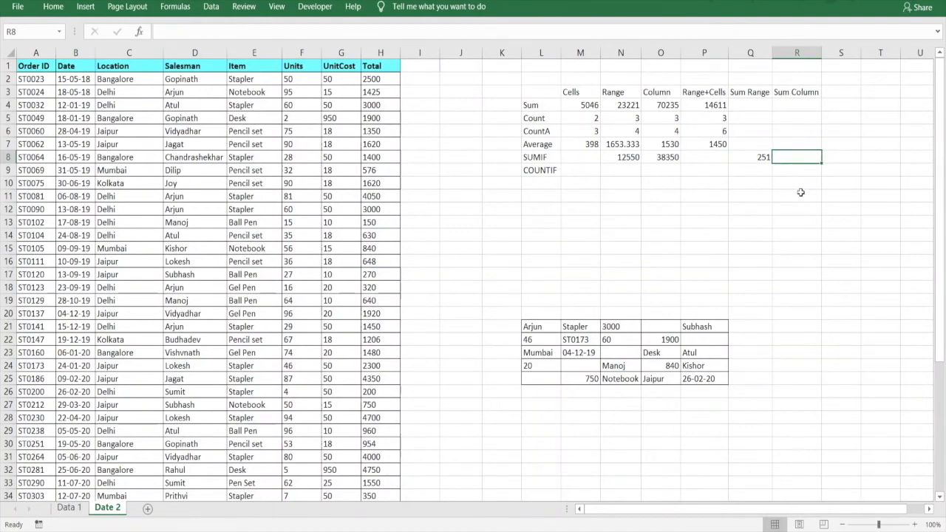
text(=sumif()
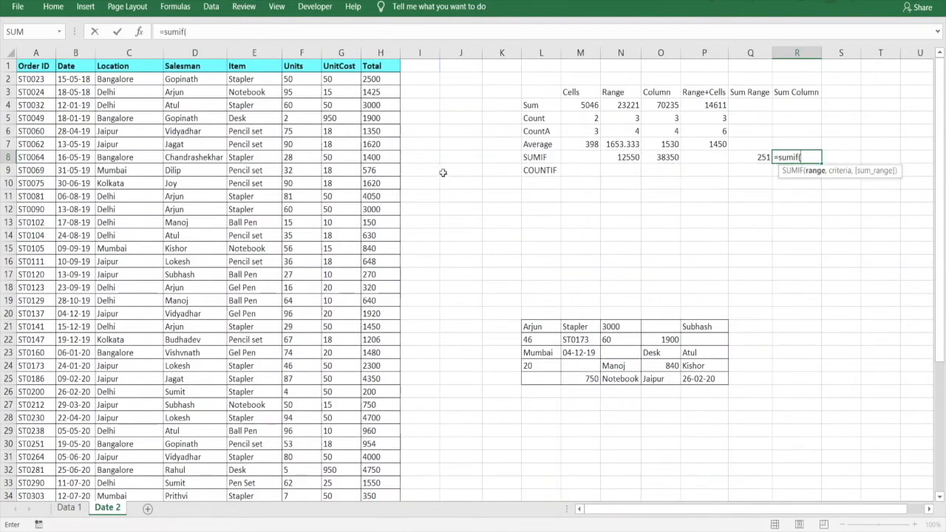
click(381, 52)
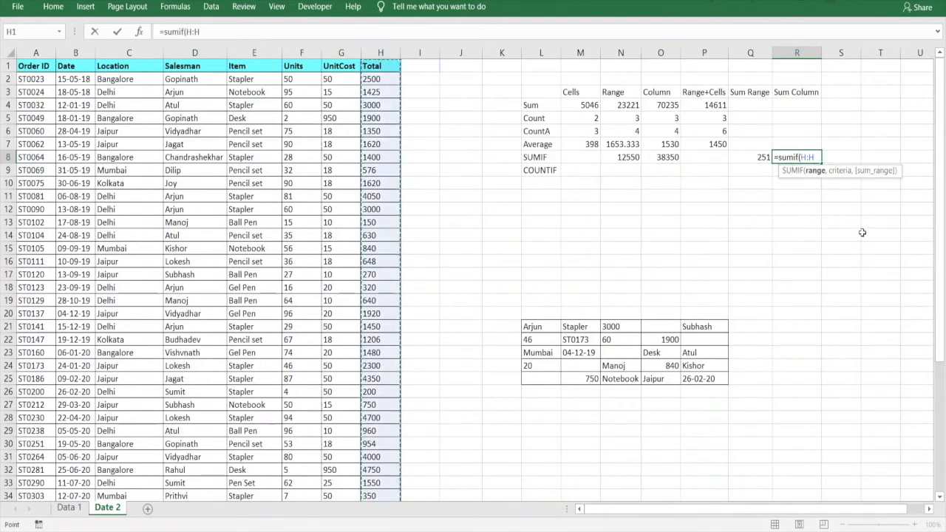
text(,)
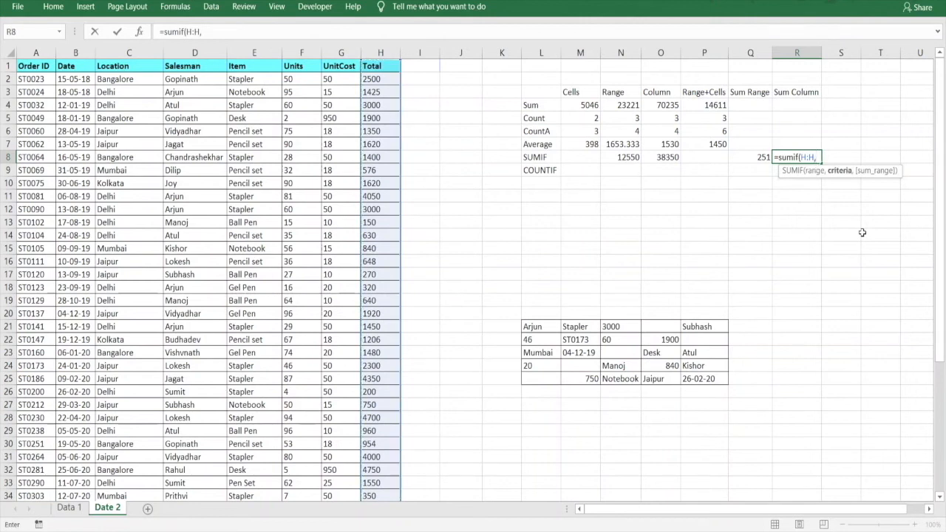
text(">2000",)
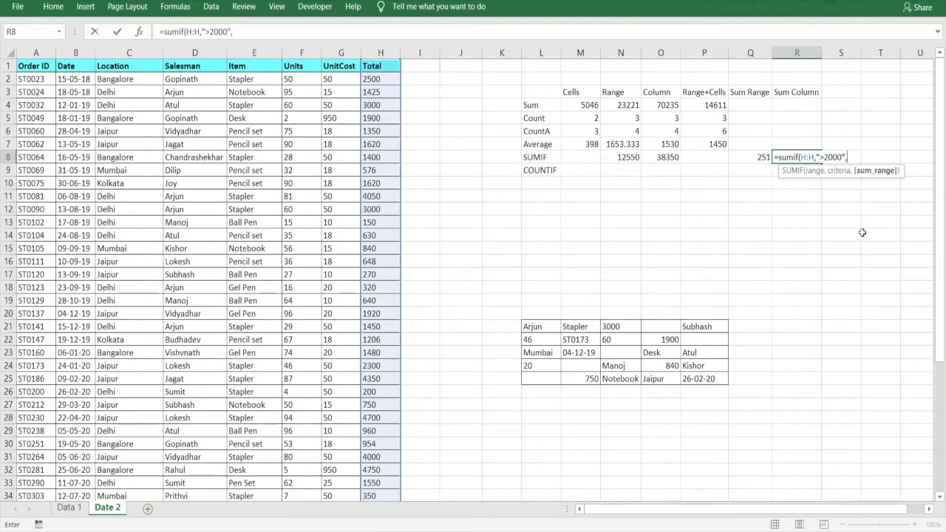
click(299, 51)
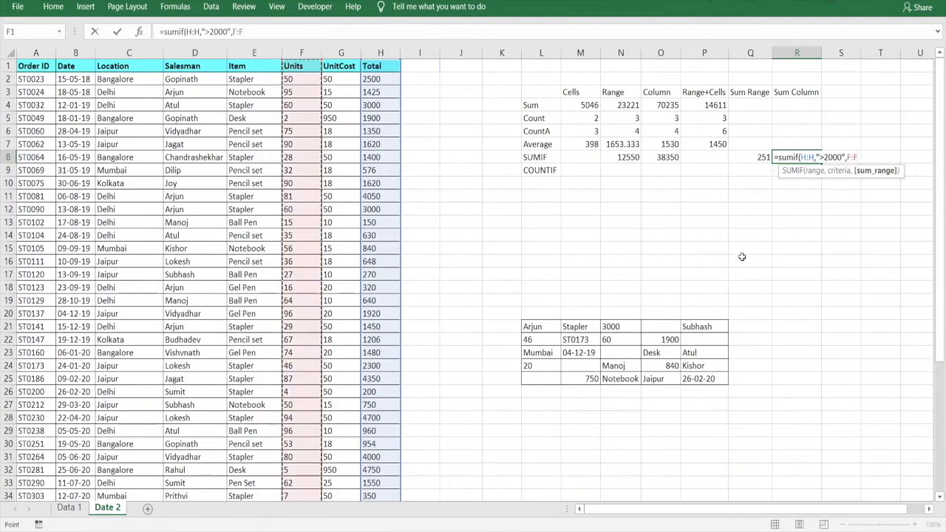
text())
key(Return)
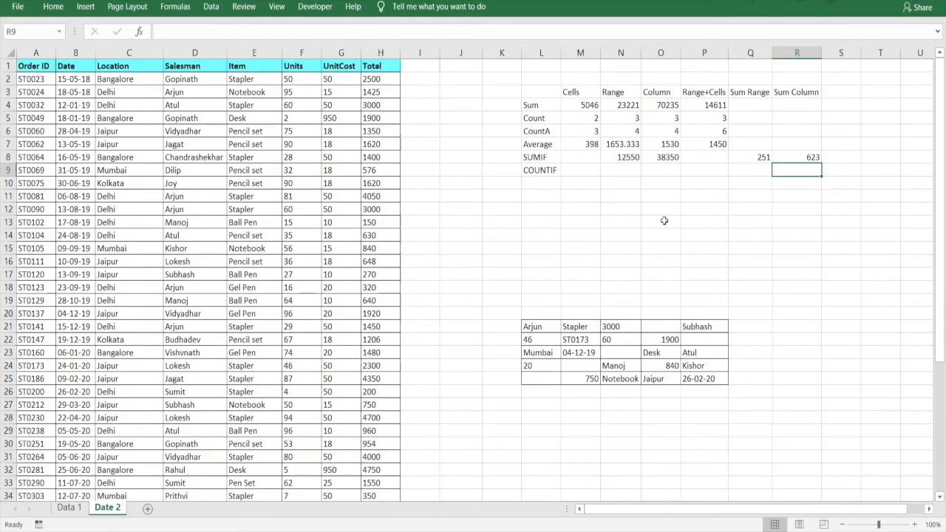
Enter a COUNTIF formula in N9 that counts the Total values in H2:H12 meeting the criterion ">2000"
click(624, 171)
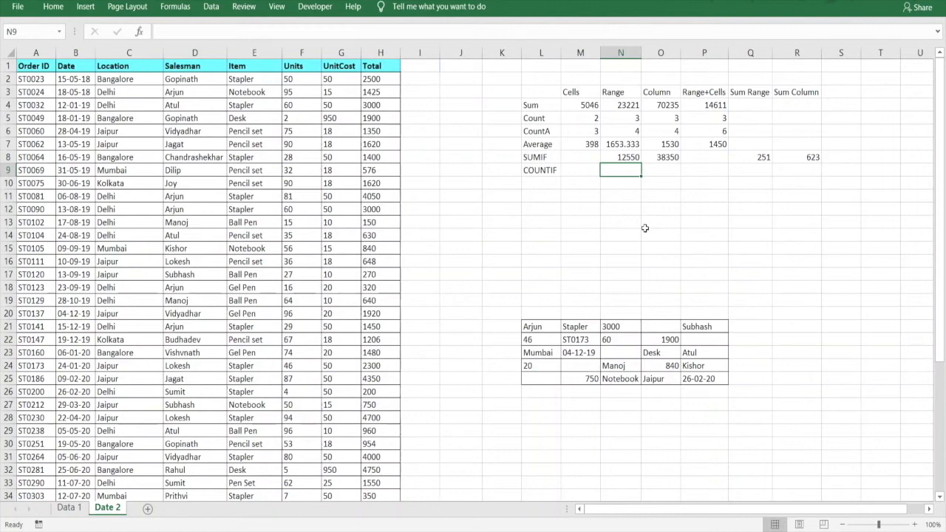
text(=)
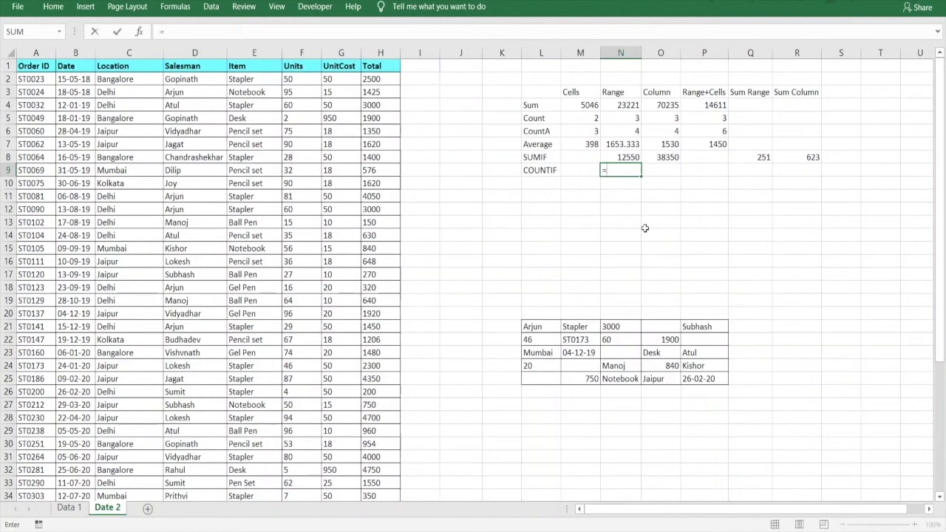
text(count)
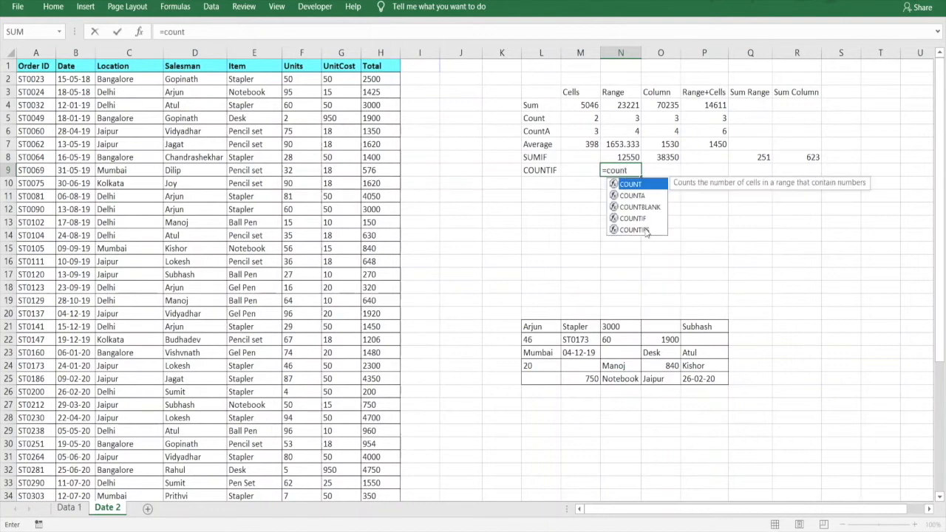
text(if()
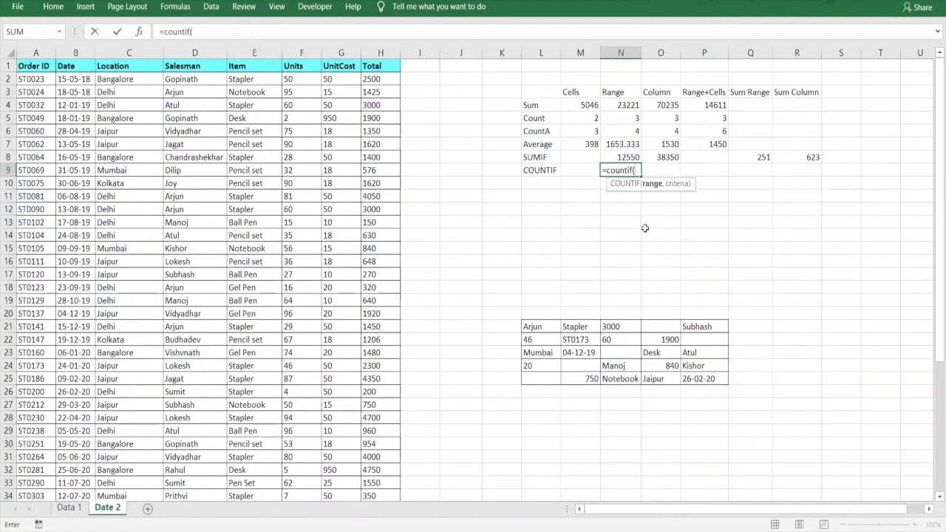
click(376, 81)
drag(377, 85, 385, 225)
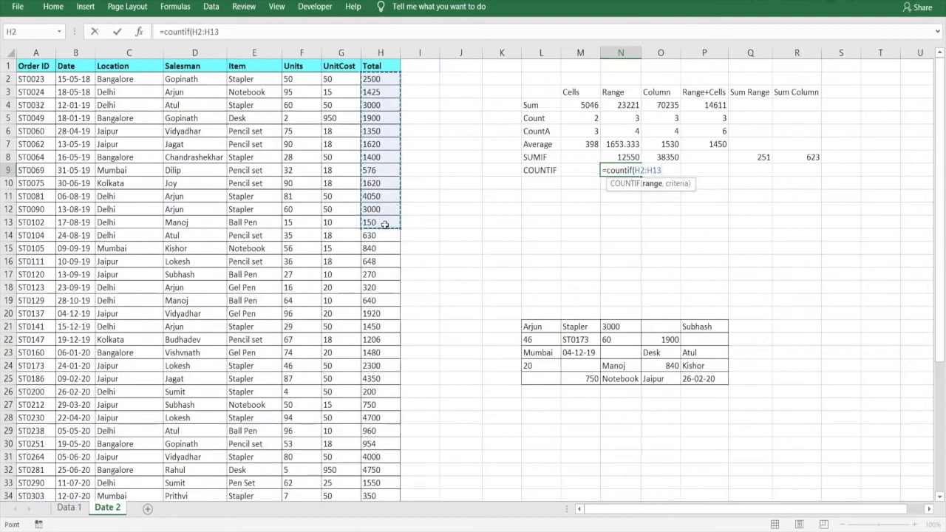
key(shift+Up)
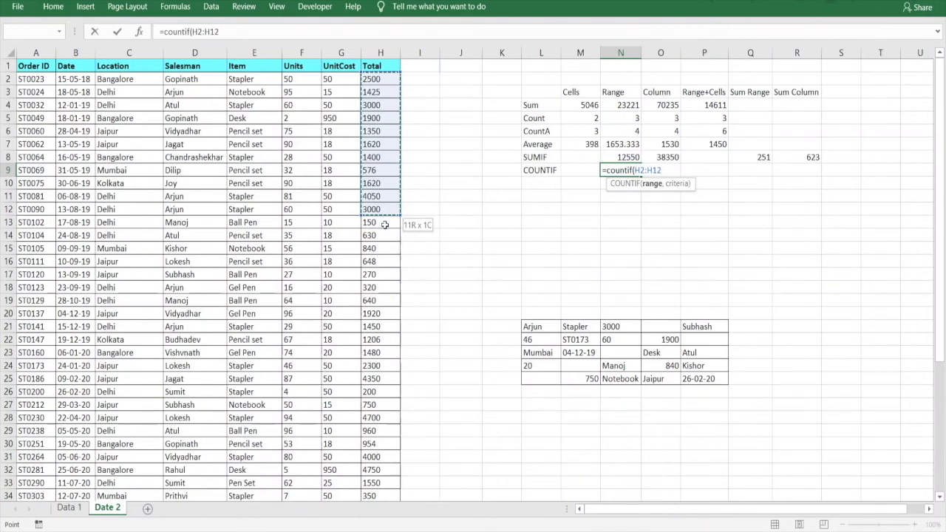
text(,)
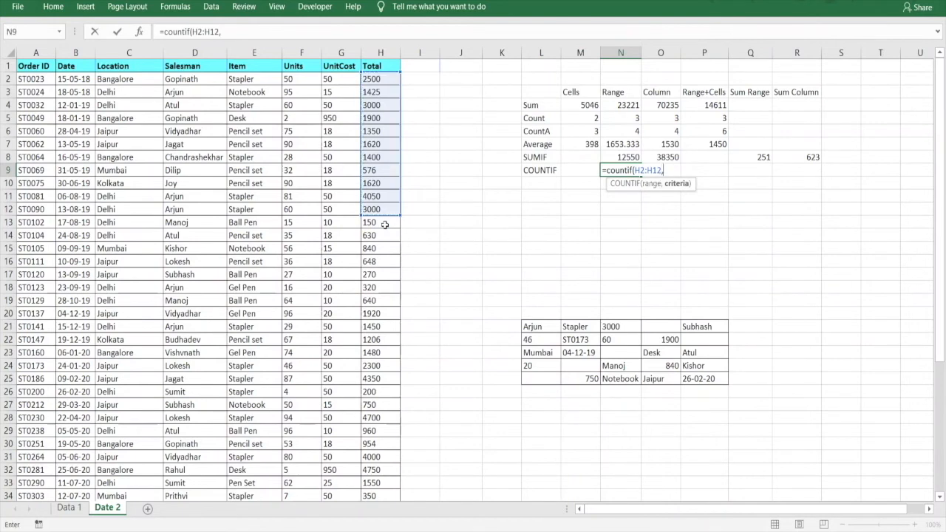
text(">2000")
text())
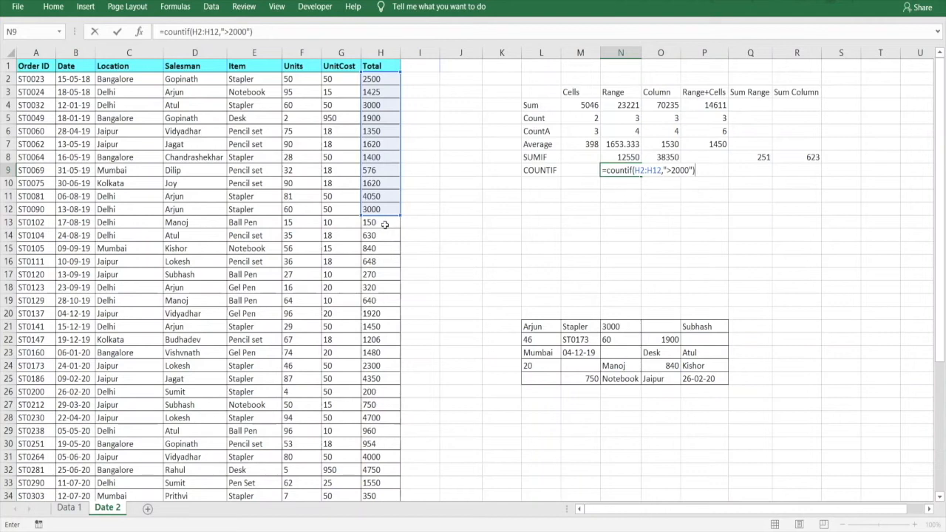
key(Return)
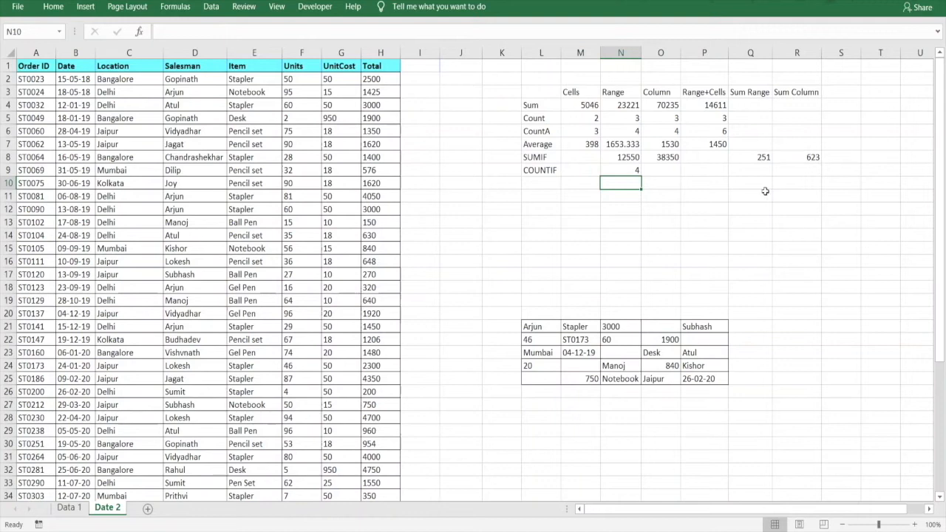
Enter a COUNTIF formula in O9 that counts the values in the whole Total column (H:H) meeting the criterion ">3000"
click(671, 171)
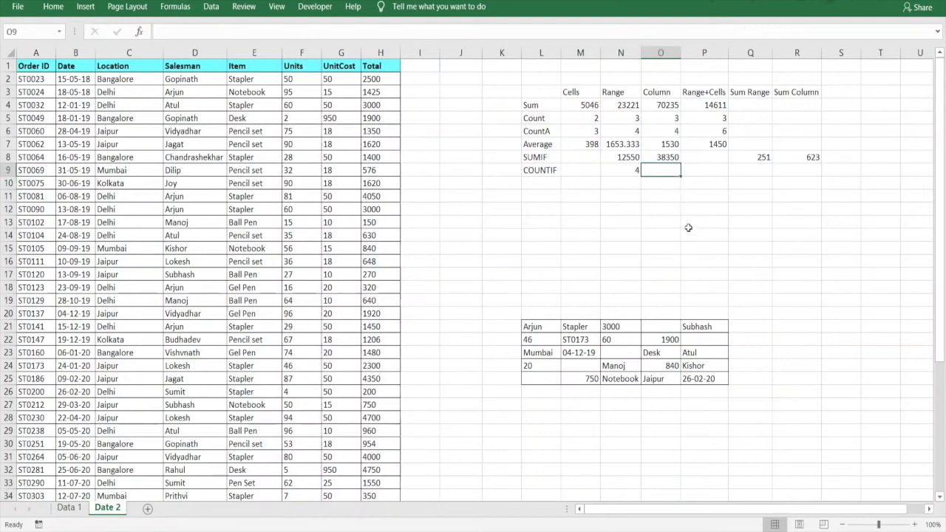
text(=)
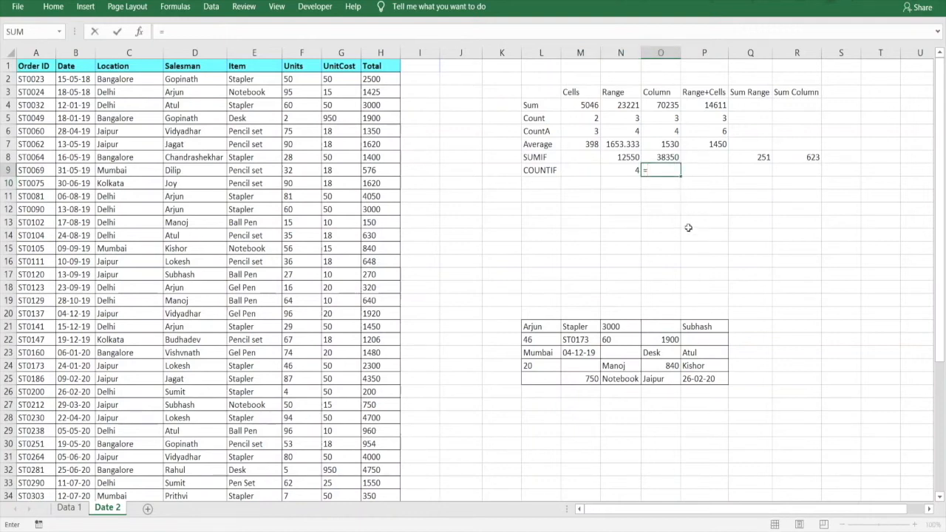
text(co)
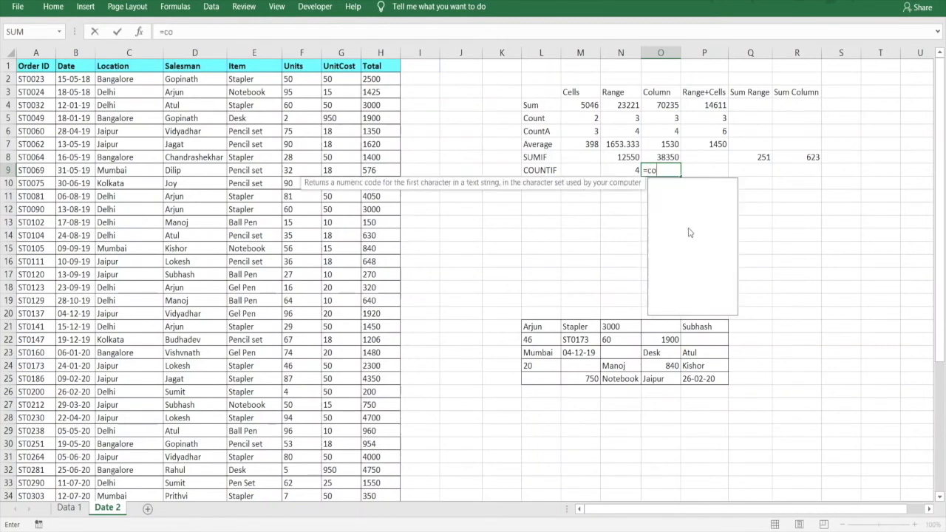
text(untif()
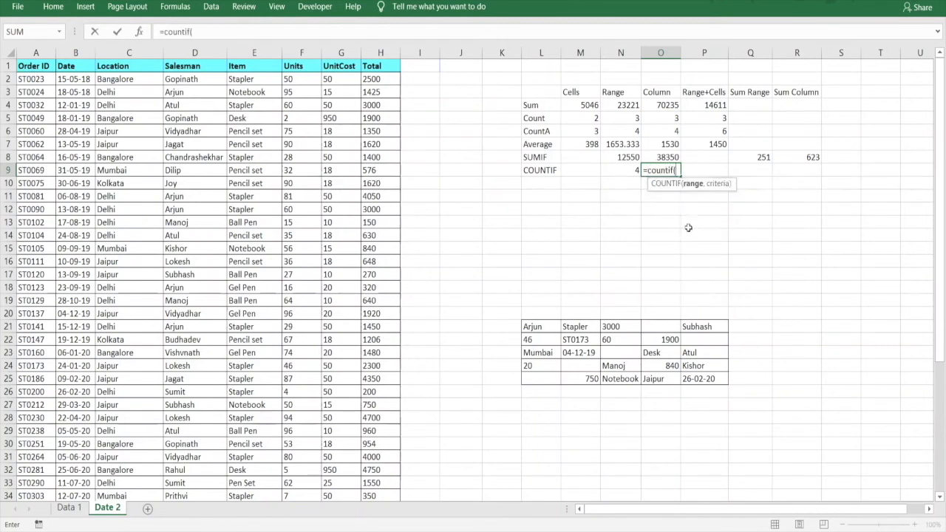
click(365, 51)
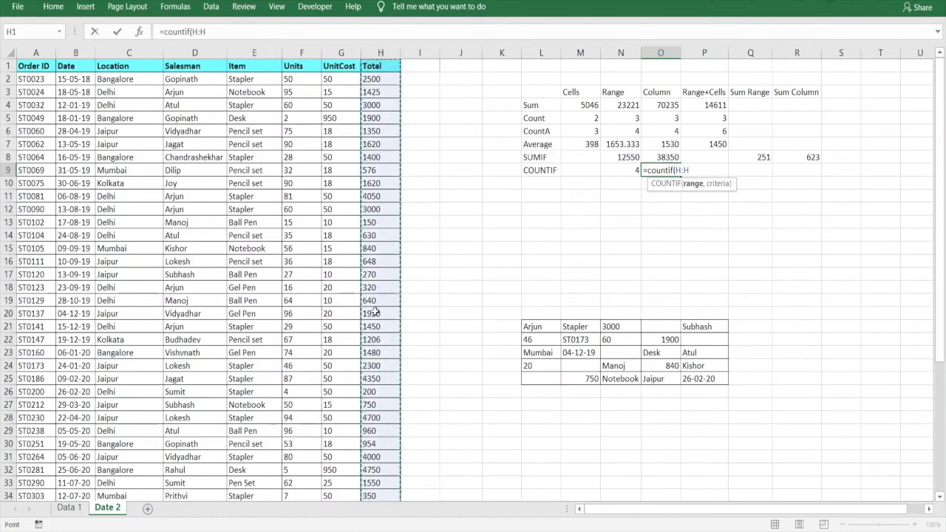
text(,")
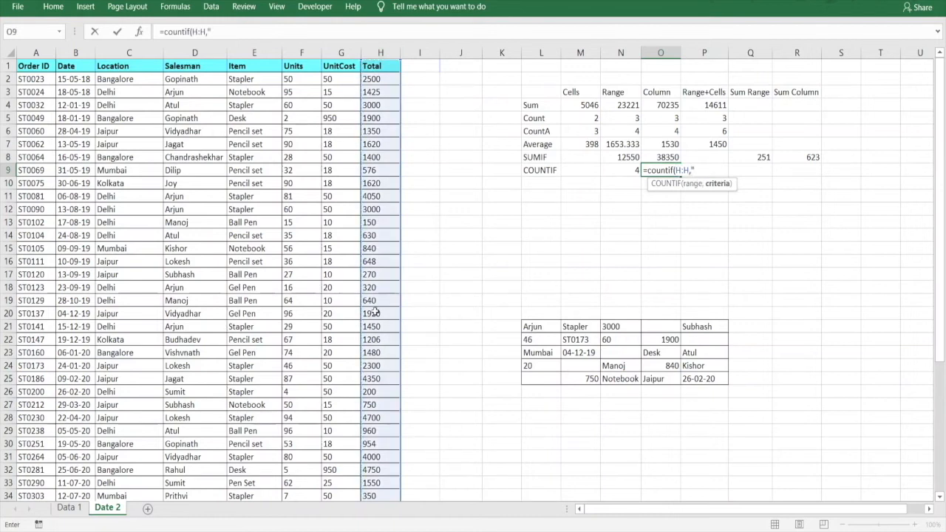
text(>2000)
key(BackSpace)
key(BackSpace)
key(BackSpace)
key(BackSpace)
text(3000)
text("))
key(Return)
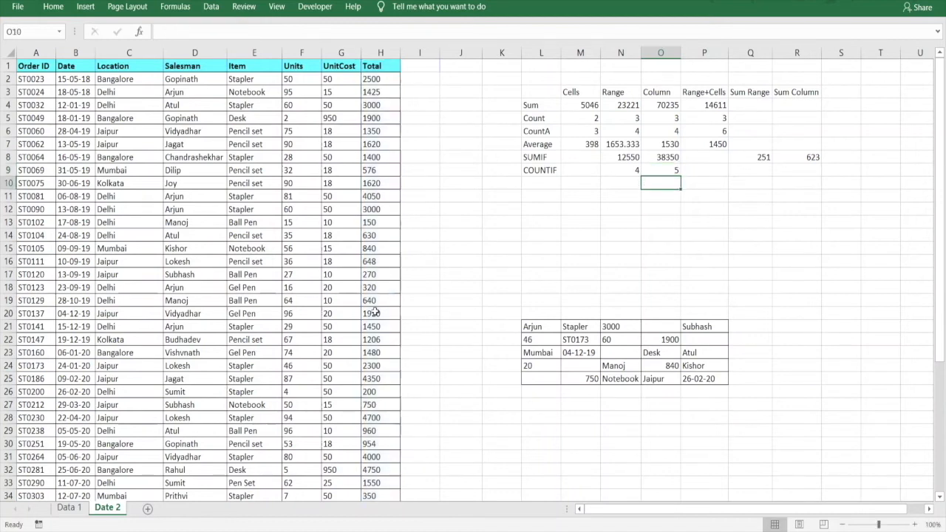
click(654, 170)
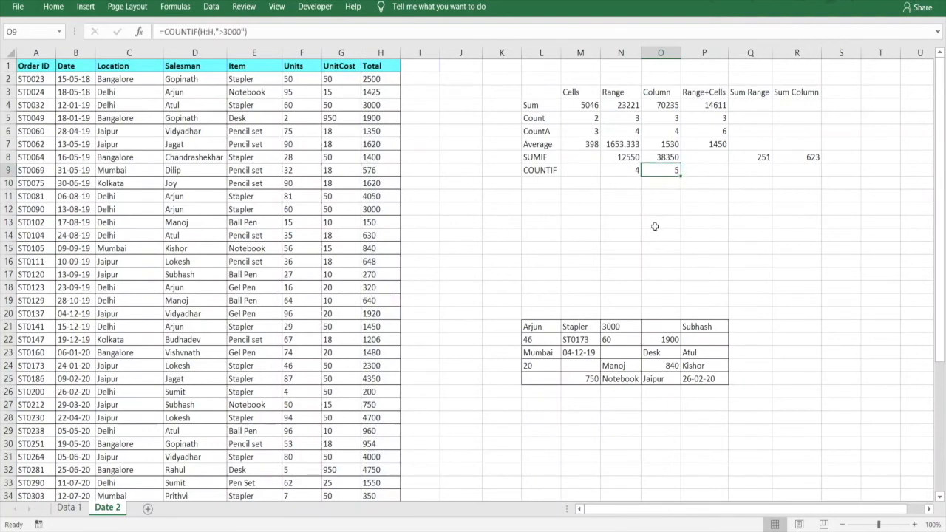